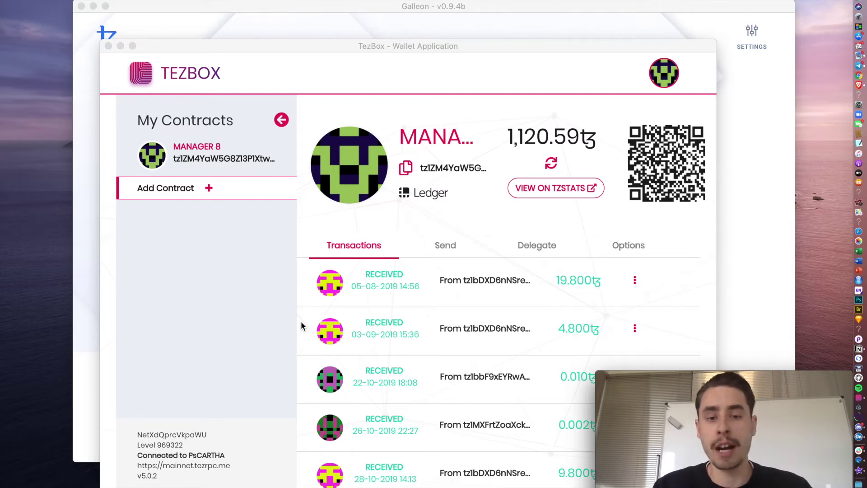
Step: Open the form for connecting another Ledger hardware wallet account, keeping the whole form in view
left_click_drag(346, 56, 351, 50)
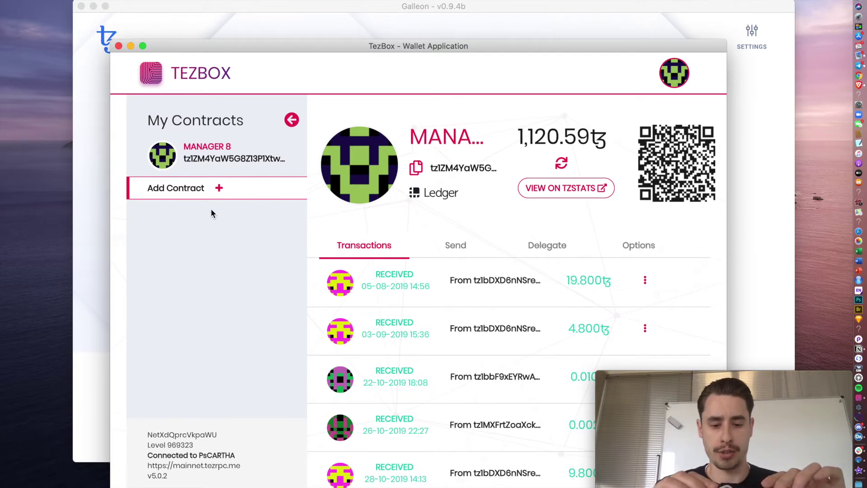
left_click_drag(356, 40, 355, 28)
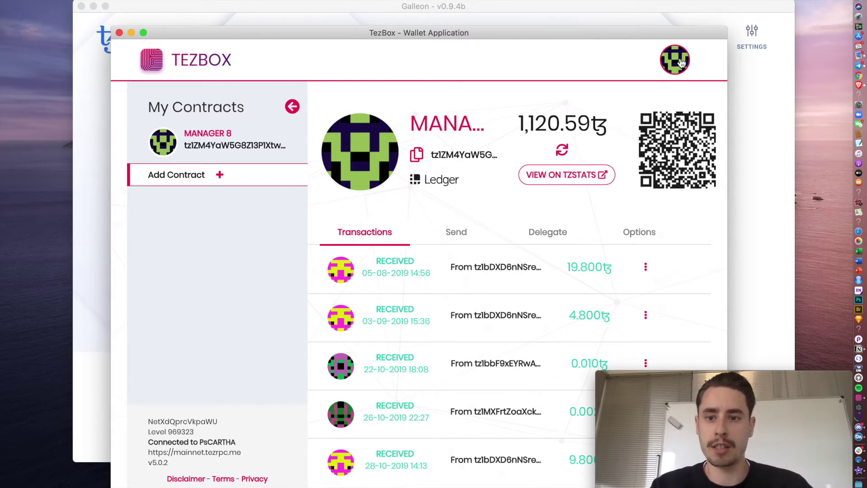
left_click(679, 61)
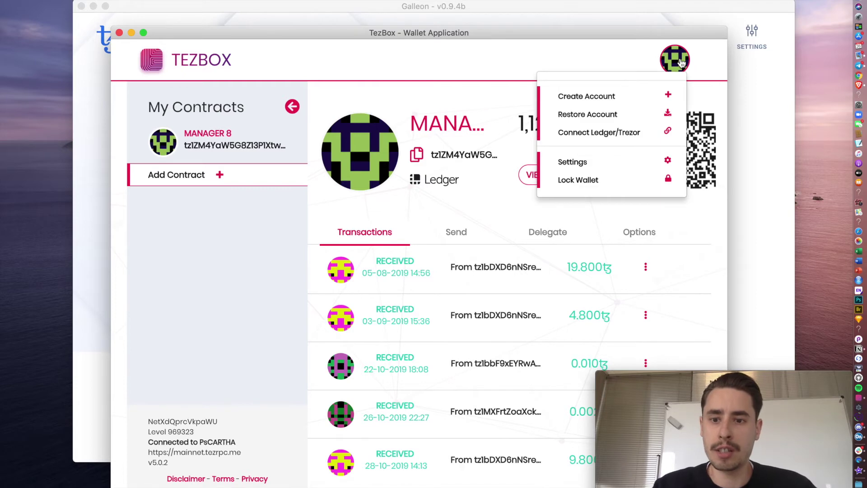
left_click(570, 136)
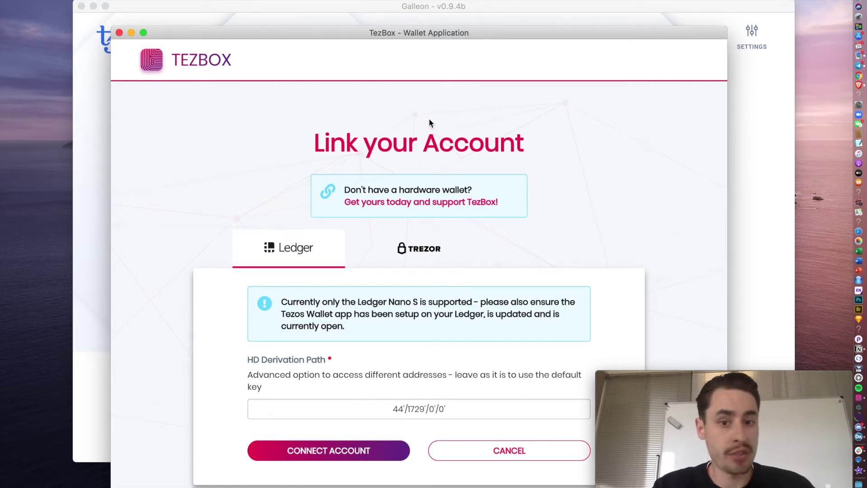
left_click_drag(438, 32, 393, 7)
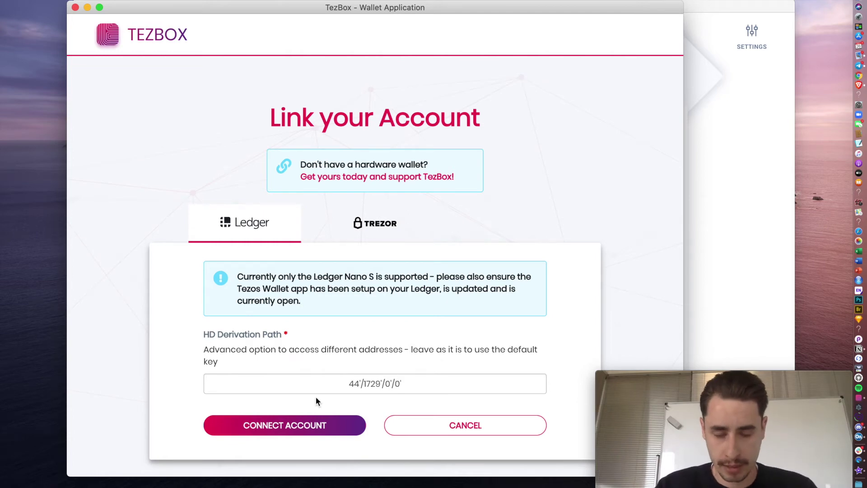
Step: Connect the Ledger account with the HD derivation path 44'/1729'/0'/1' and continue to its wallet
left_click(398, 387)
key("BackSpace")
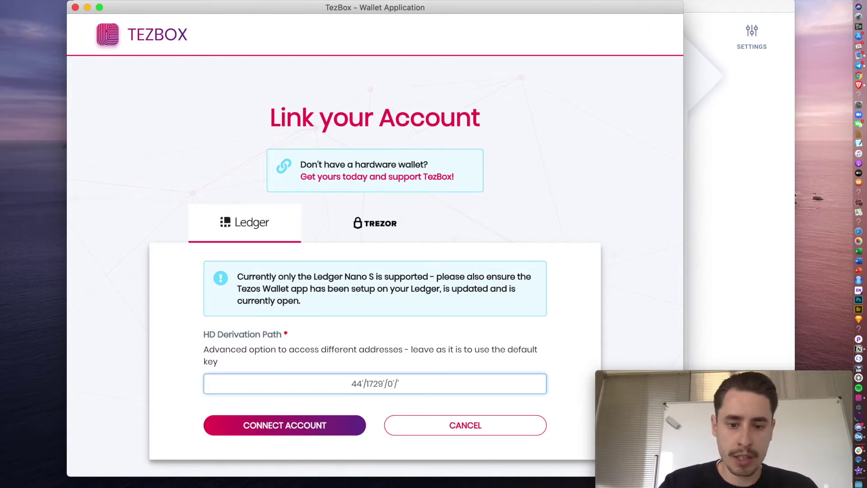
type("1")
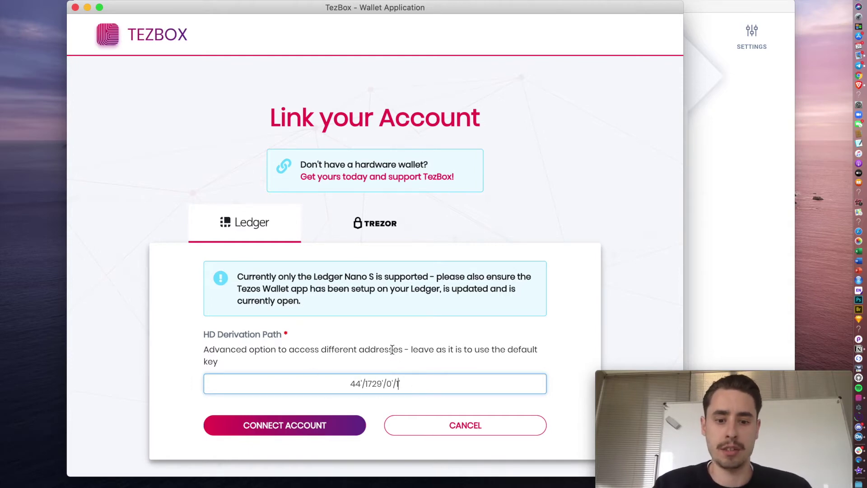
left_click(305, 429)
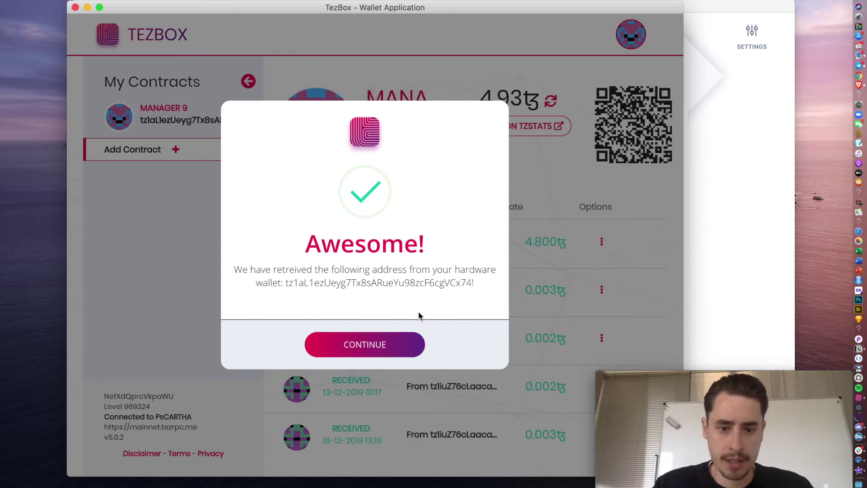
left_click(363, 345)
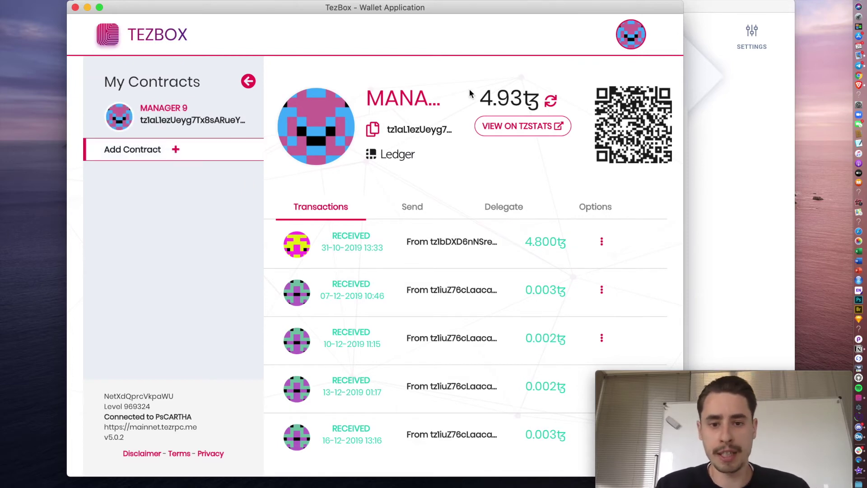
Step: Copy the default HD derivation path from the Ledger linking form, leaving the form without connecting an account
left_click(621, 46)
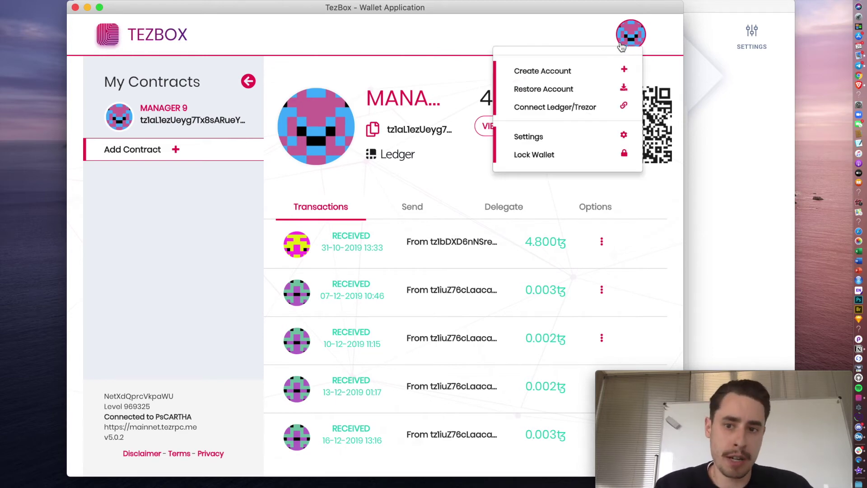
left_click(581, 106)
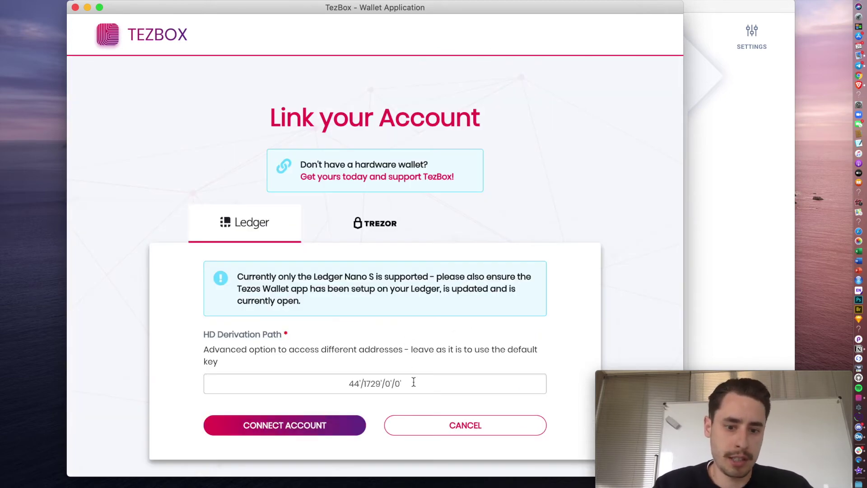
left_click_drag(407, 387, 331, 384)
key("super+c")
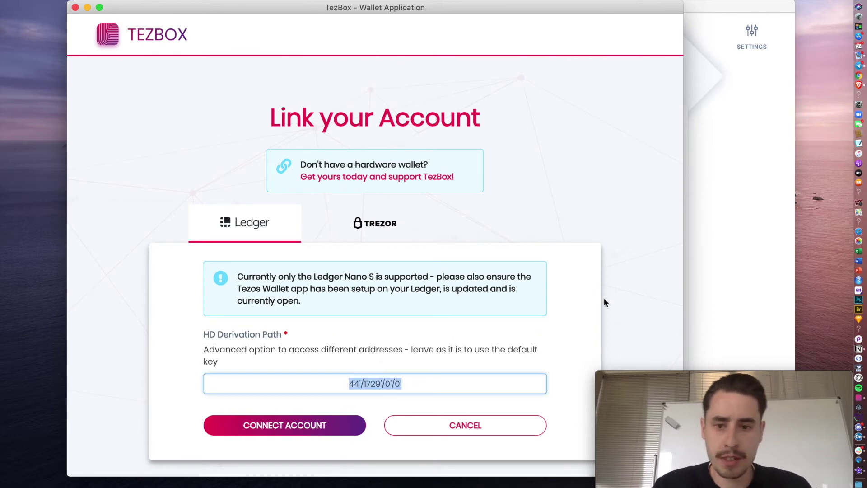
left_click(439, 428)
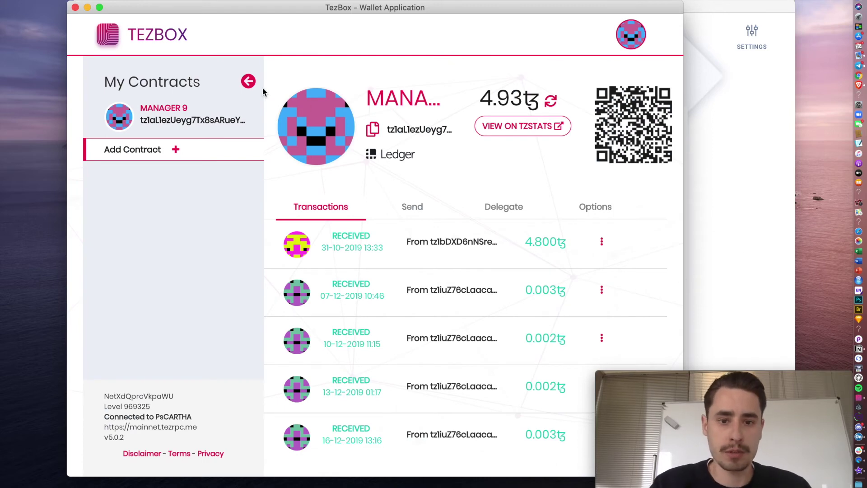
Step: Lock the TezBox wallet and close its window
left_click(630, 36)
left_click(522, 156)
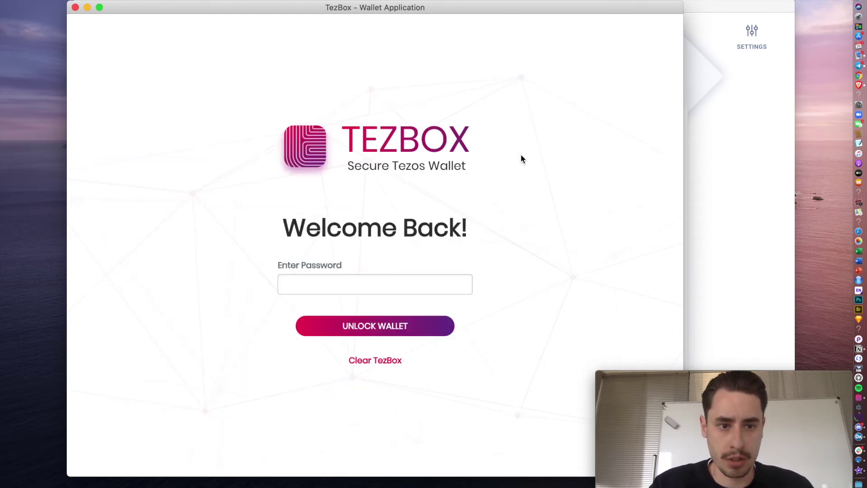
left_click(75, 8)
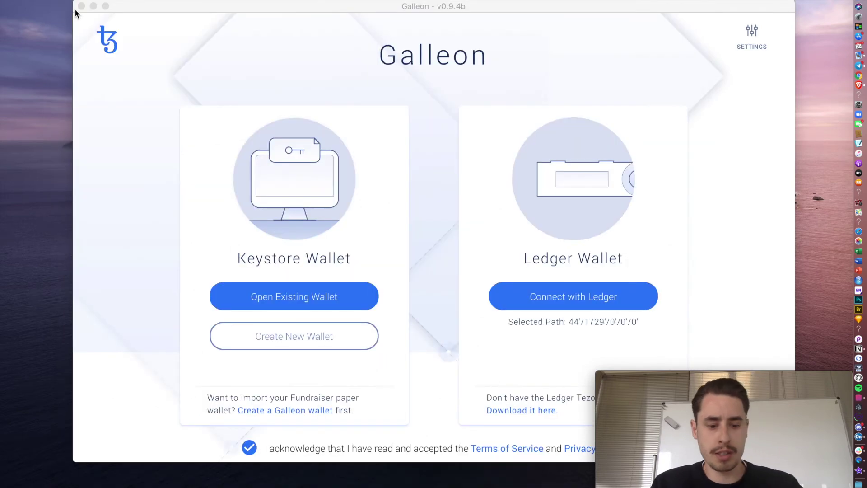
Step: Switch to the Galleon wallet and reposition its window so the whole start page is visible
key("super+Tab")
key("super+shift+Tab")
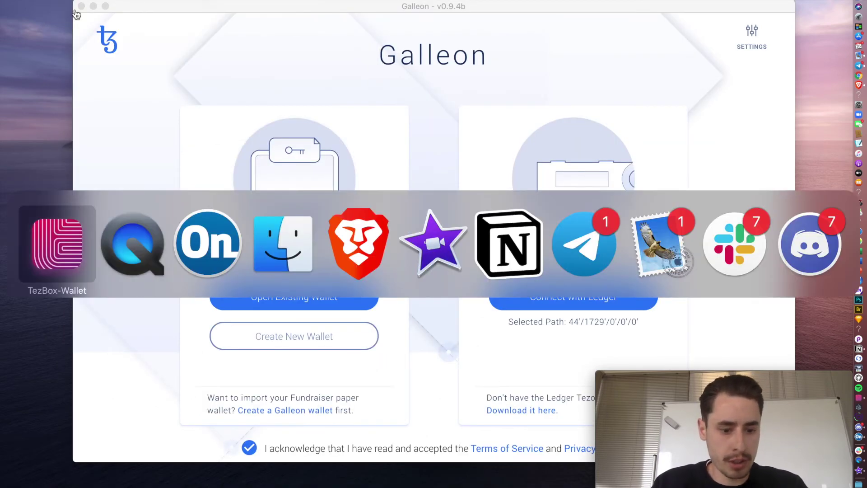
key("super+Tab")
key("super+Tab")
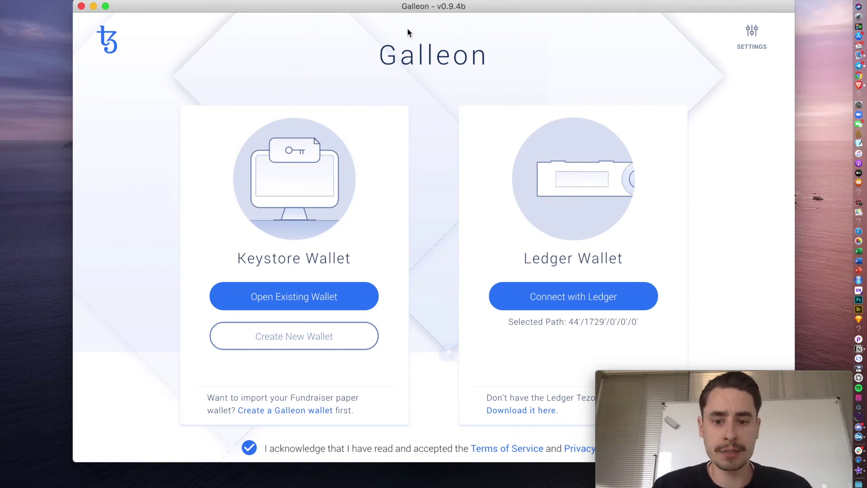
left_click_drag(435, 7, 346, 0)
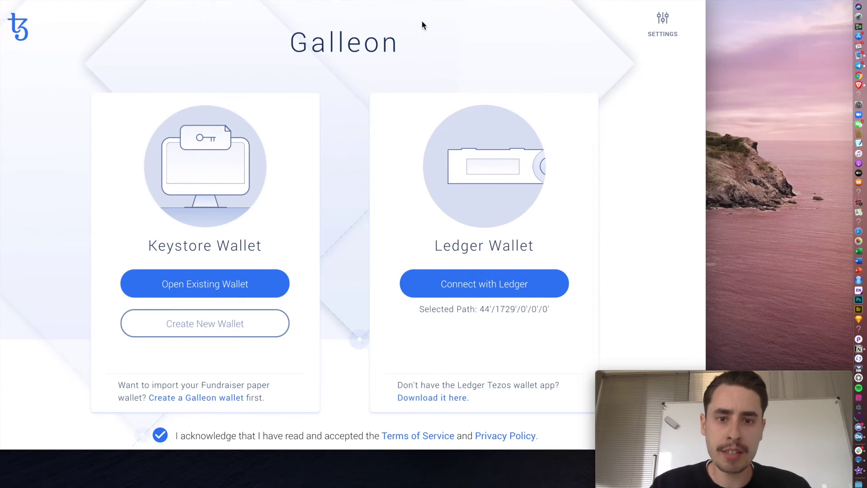
left_click_drag(420, 0, 419, 7)
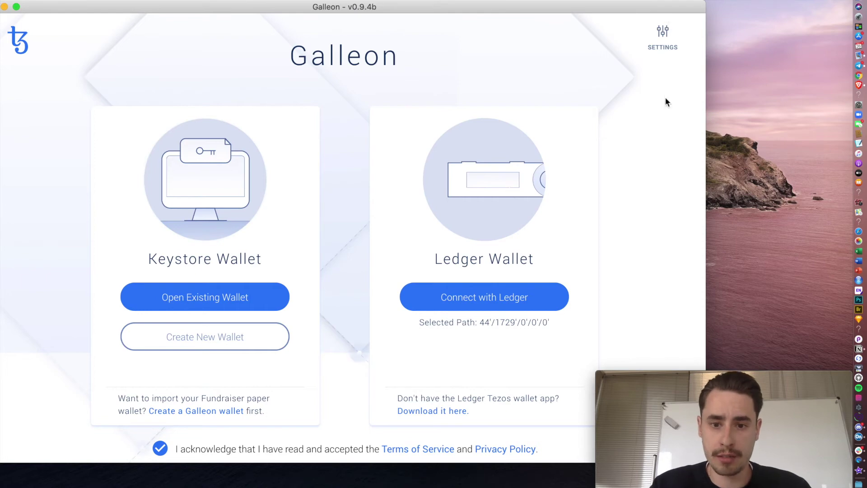
Step: Start adding a custom derivation path in the hardware wallet settings
left_click(662, 30)
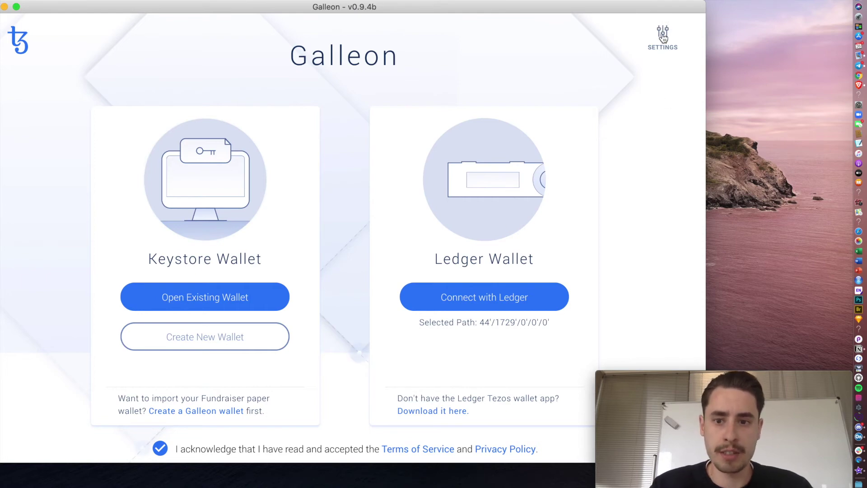
scroll(354, 135, "down", 5)
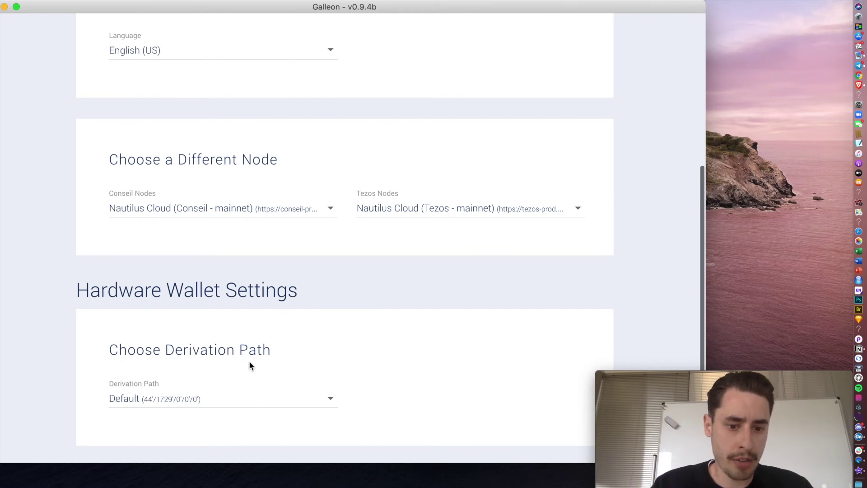
left_click(329, 401)
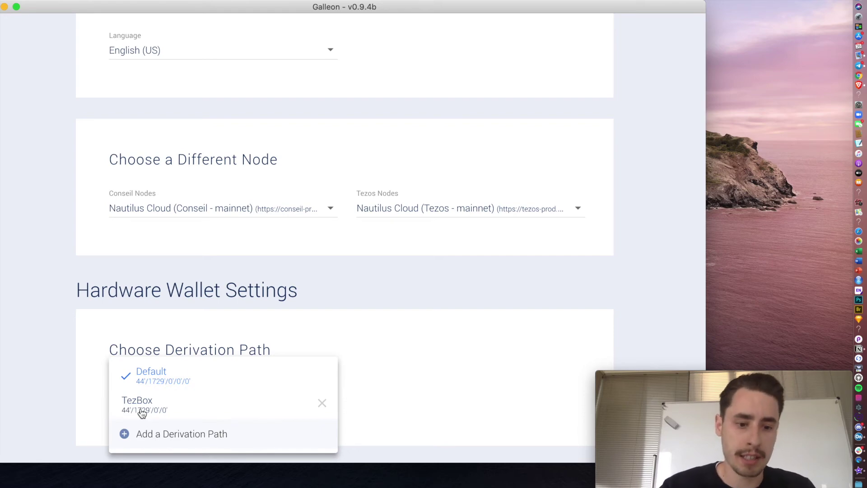
left_click(161, 433)
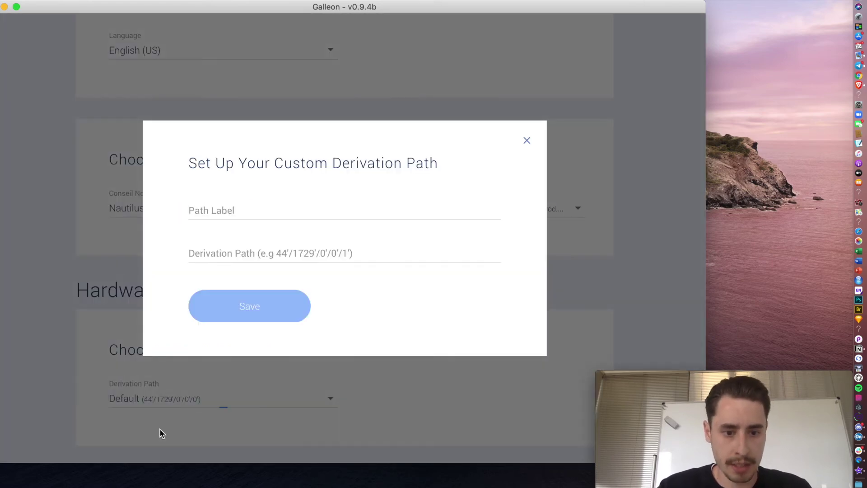
Step: Label the custom path with the owner's first name followed by "Old TezBox Account"
left_click(206, 209)
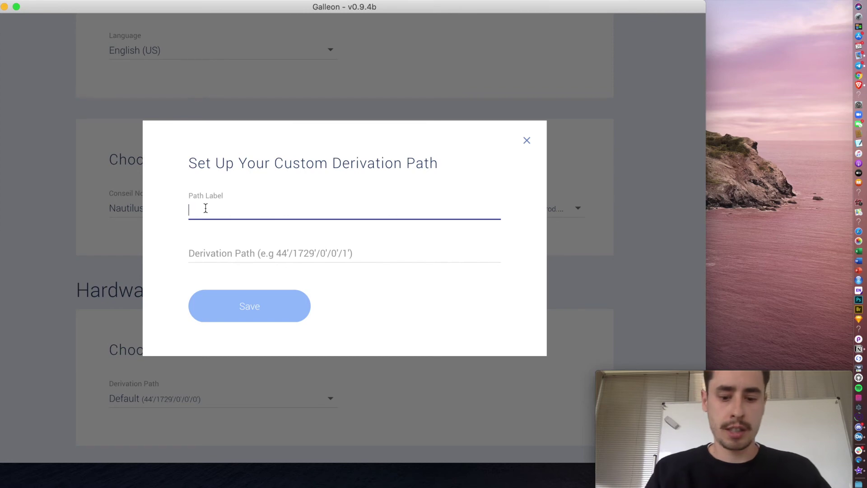
type("Robs Old Te")
type("zis")
key("BackSpace")
key("BackSpace")
key("BackSpace")
type("zBo")
type("ccount")
Step: Paste the copied derivation path, change it to 44'/1729'/0'/1', and save the custom path
left_click(219, 248)
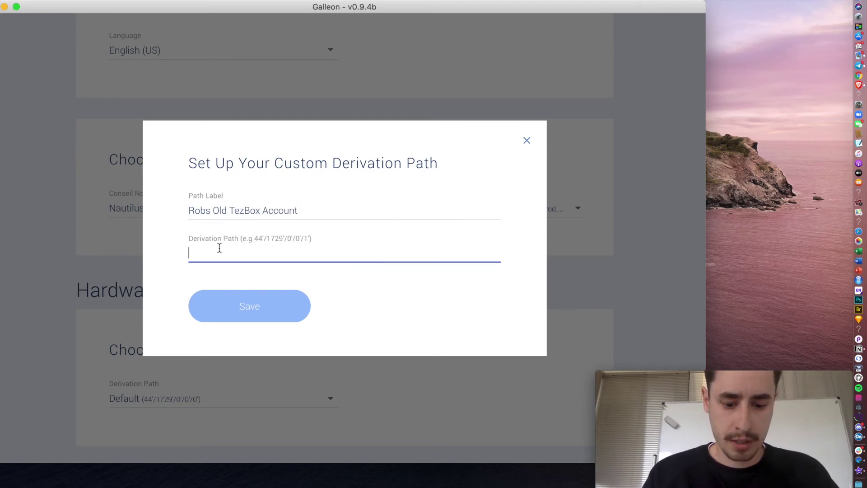
key("super+v")
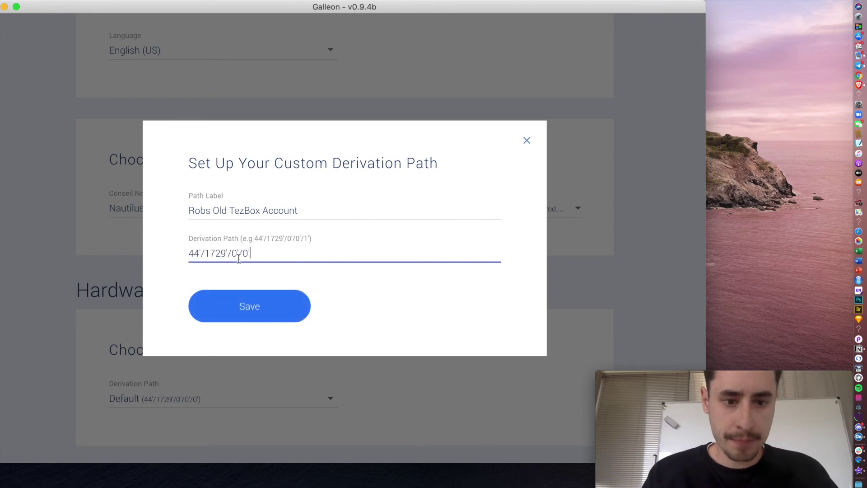
key("Left")
key("Left")
key("Delete")
type("1")
left_click(258, 318)
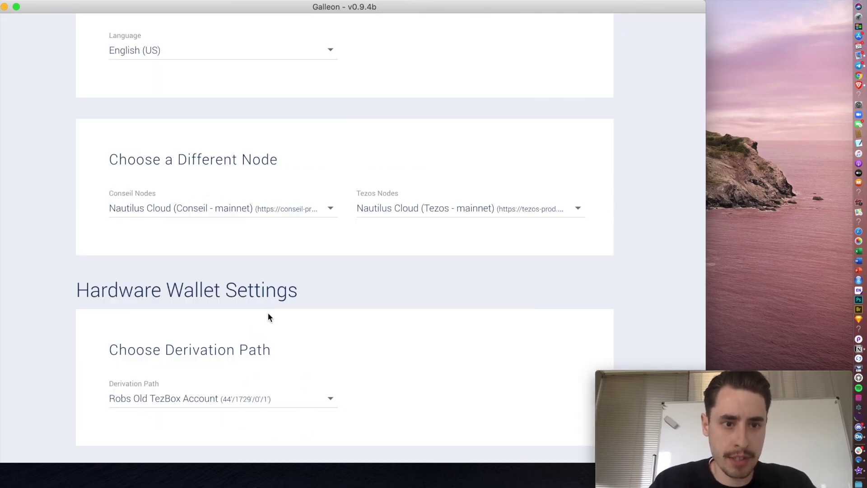
Step: Return to the start page and connect to the Ledger wallet with the selected custom path
scroll(267, 315, "up", 10)
left_click(113, 120)
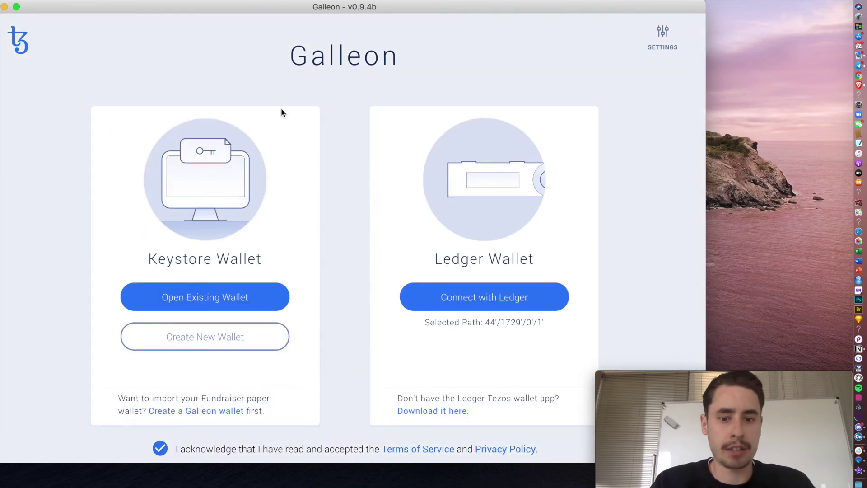
left_click(449, 299)
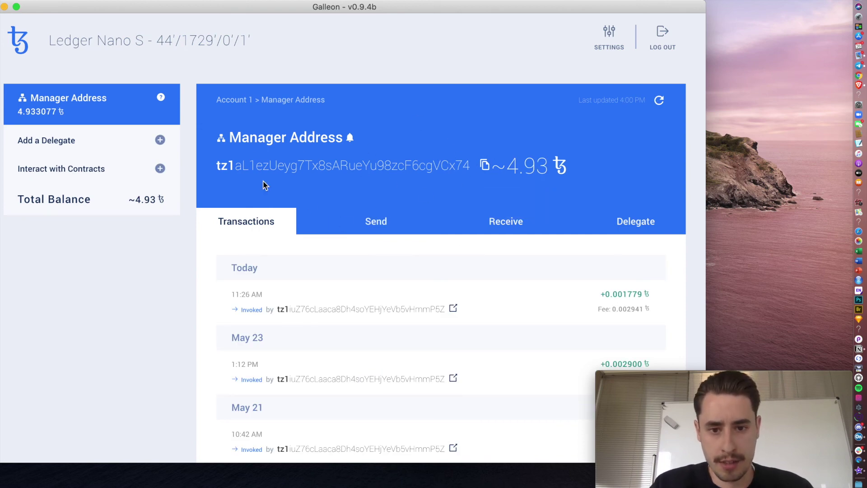
left_click_drag(411, 10, 461, 10)
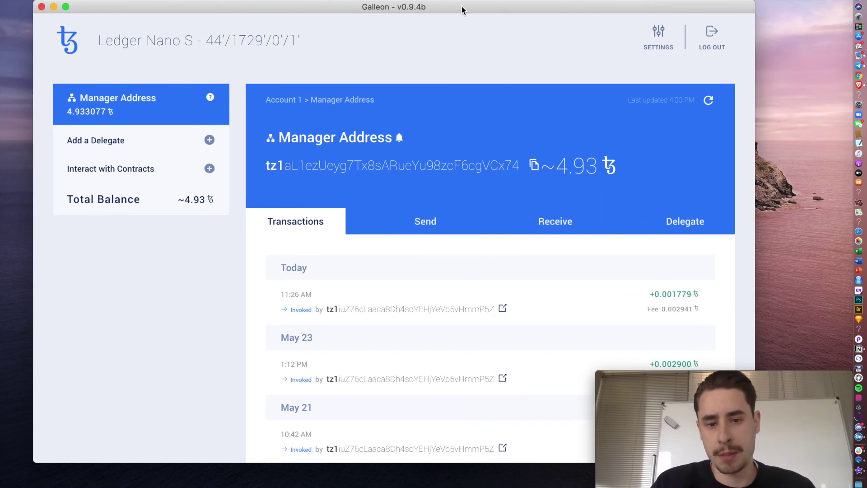